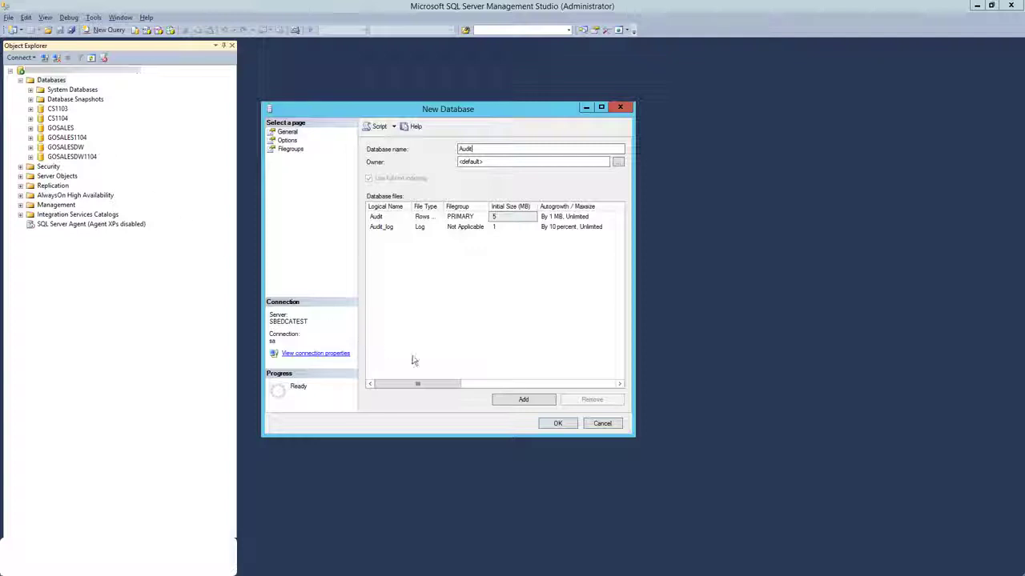
Create the new database named Audit with the default owner and file settings.
click(558, 424)
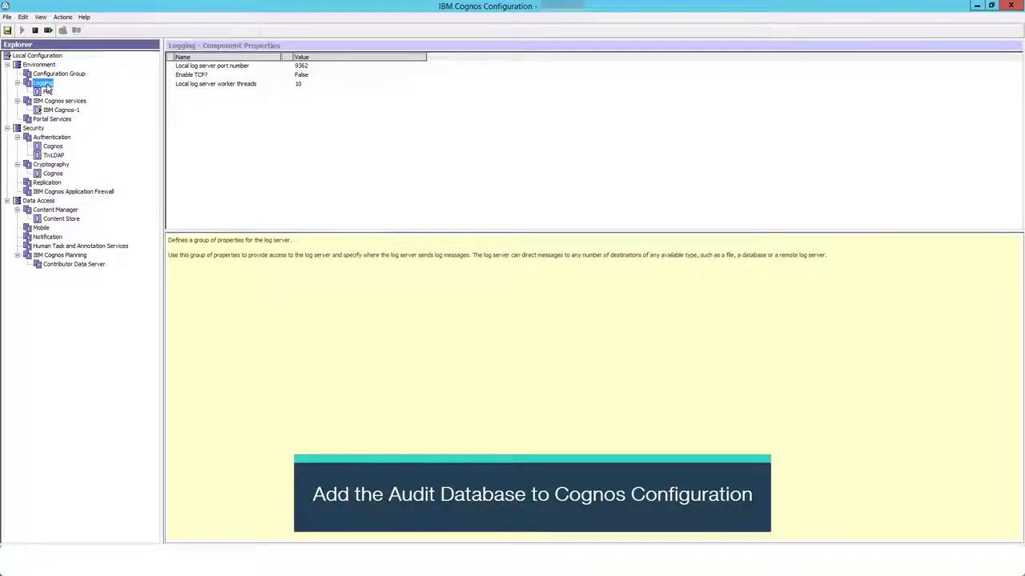
Switch to IBM Cognos Configuration and add a Database-type destination named Audit under Logging.
right_click(47, 85)
mouse_move(108, 92)
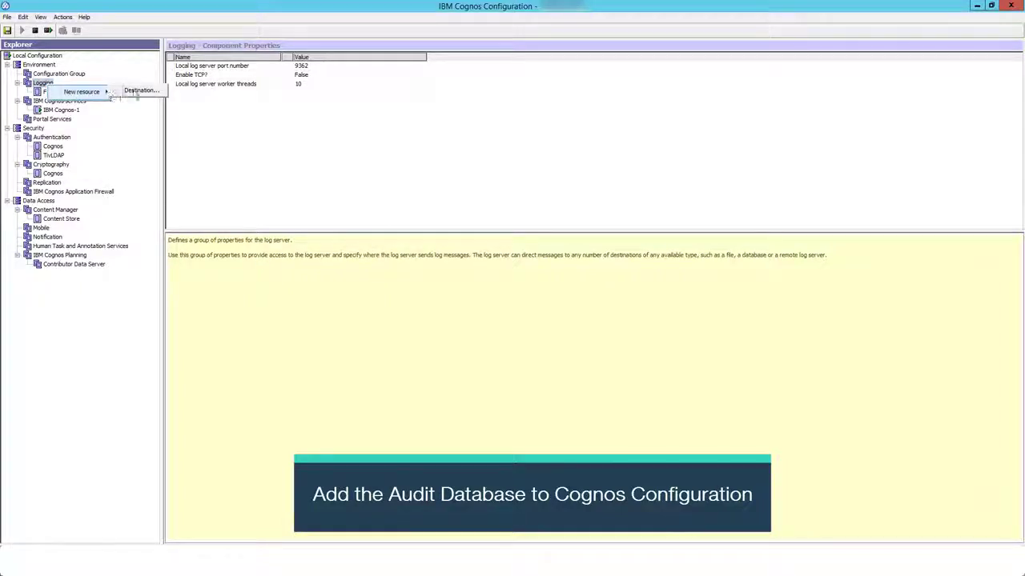
click(136, 91)
text(Audit)
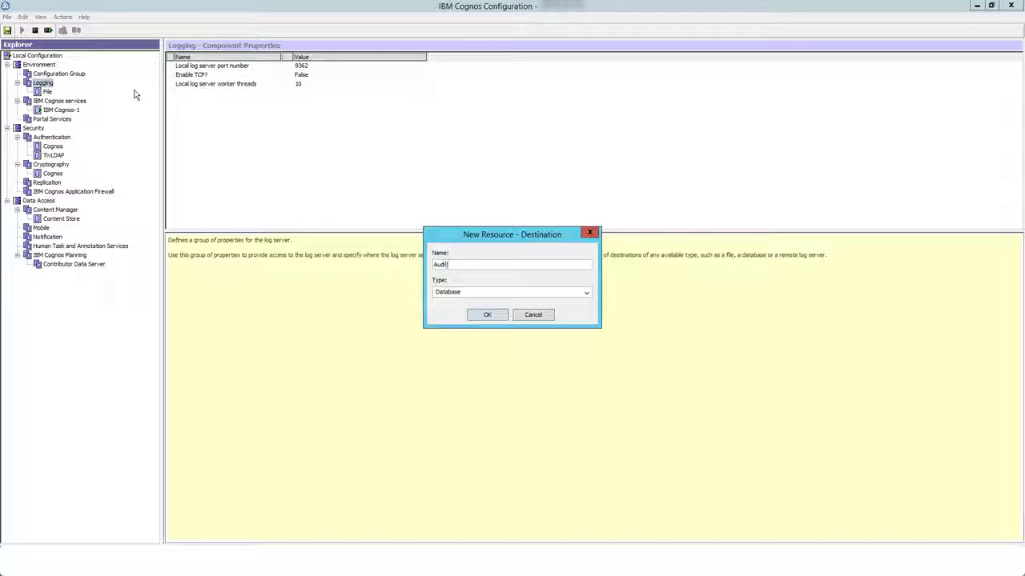
click(474, 316)
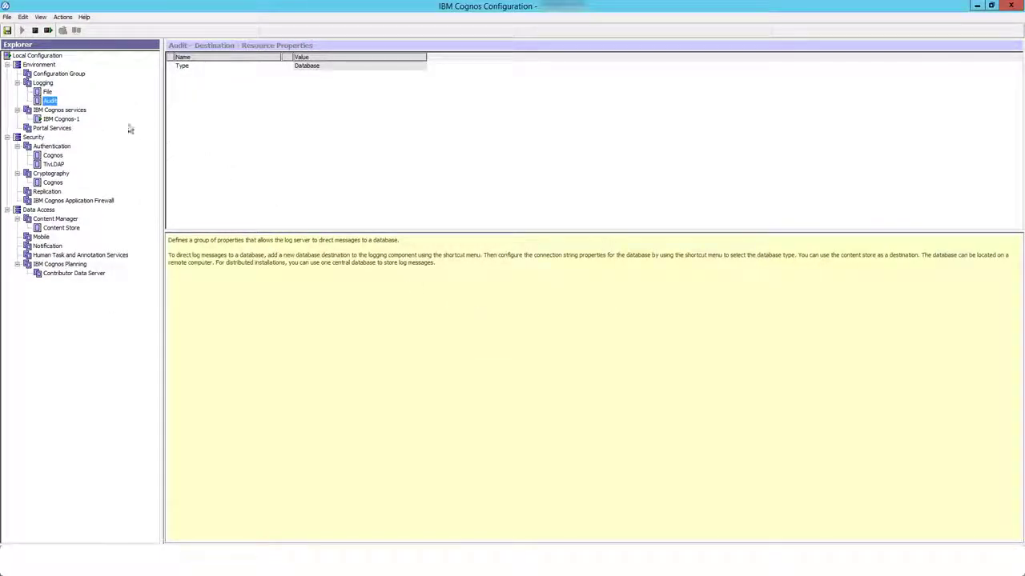
Add a Microsoft SQL Server database resource named Audit beneath the Audit logging destination.
right_click(53, 102)
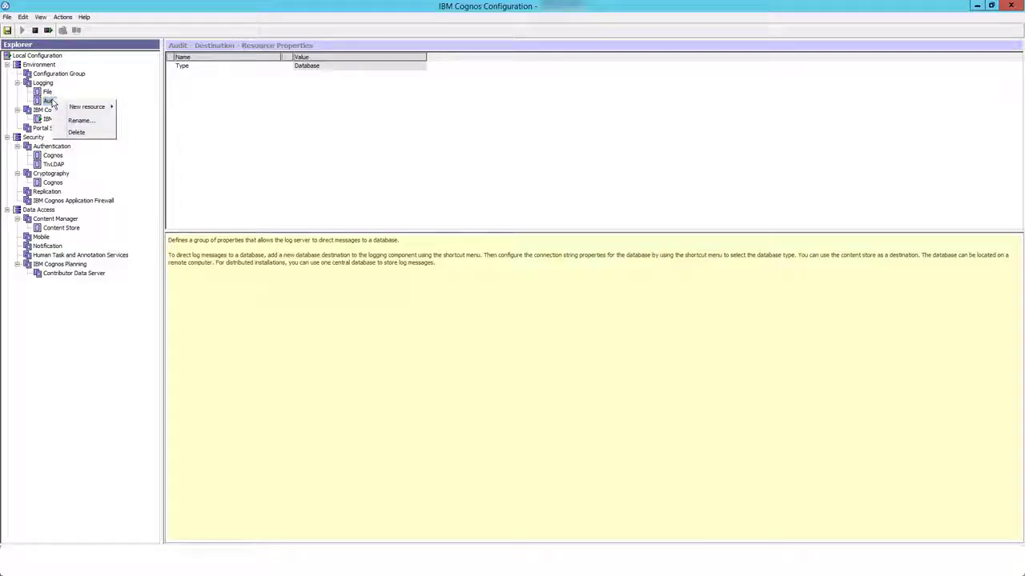
mouse_move(96, 106)
click(140, 107)
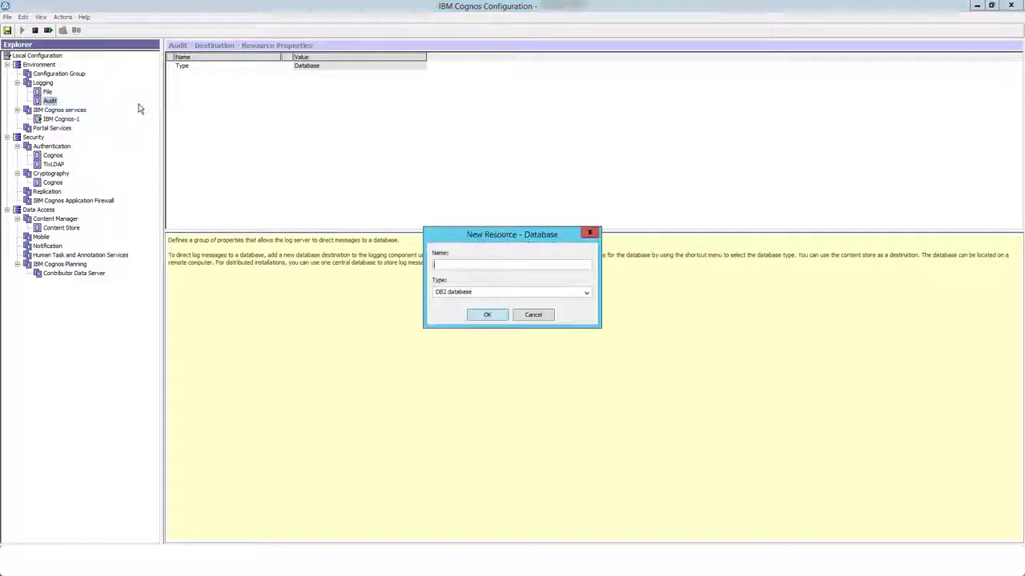
text(Audi)
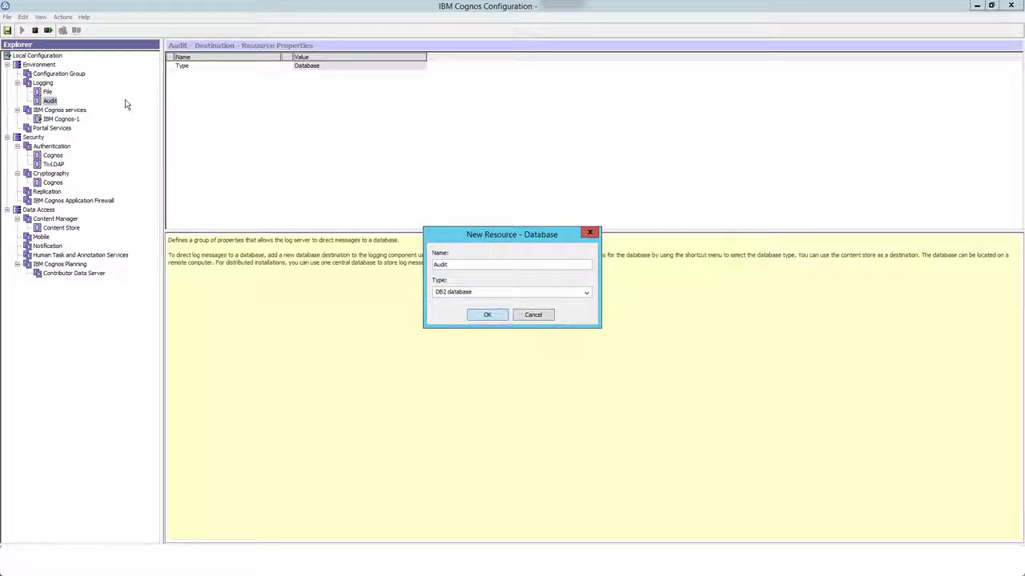
text(t)
click(586, 296)
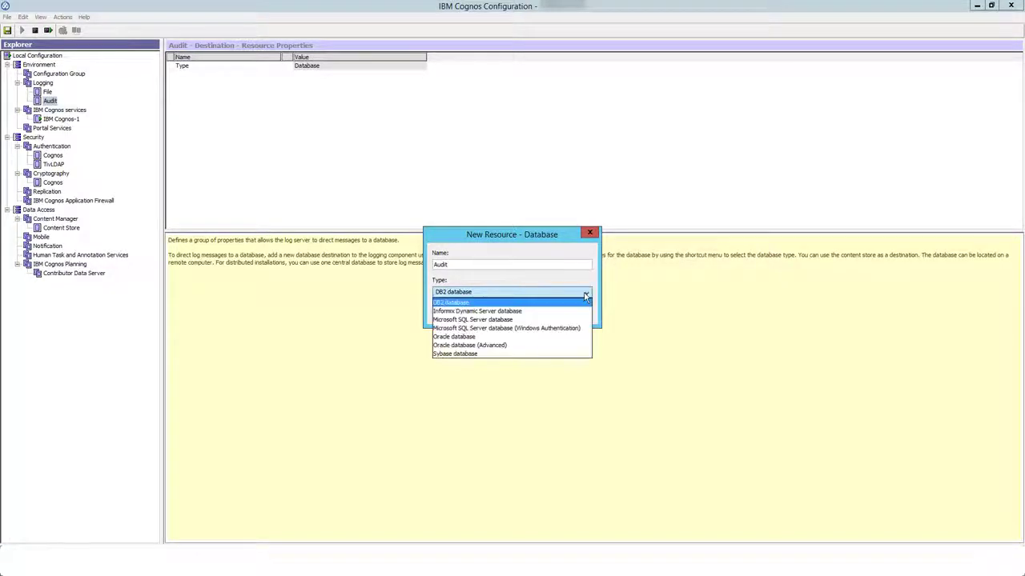
click(480, 314)
click(493, 317)
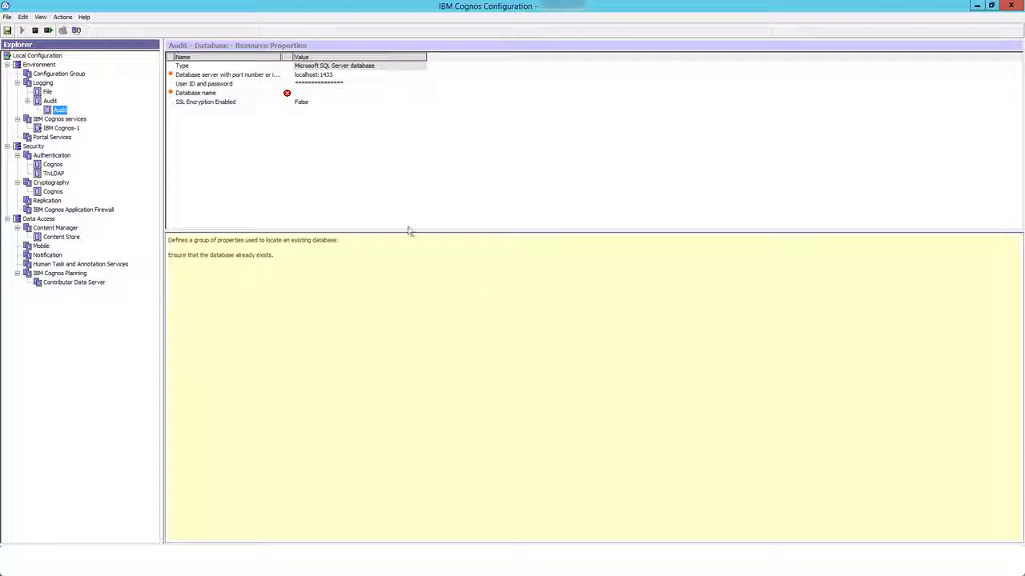
Set the Audit database resource's credentials to user ID sa, entering and confirming the account password.
click(355, 84)
click(422, 85)
text(sa)
key(Tab)
text(*********)
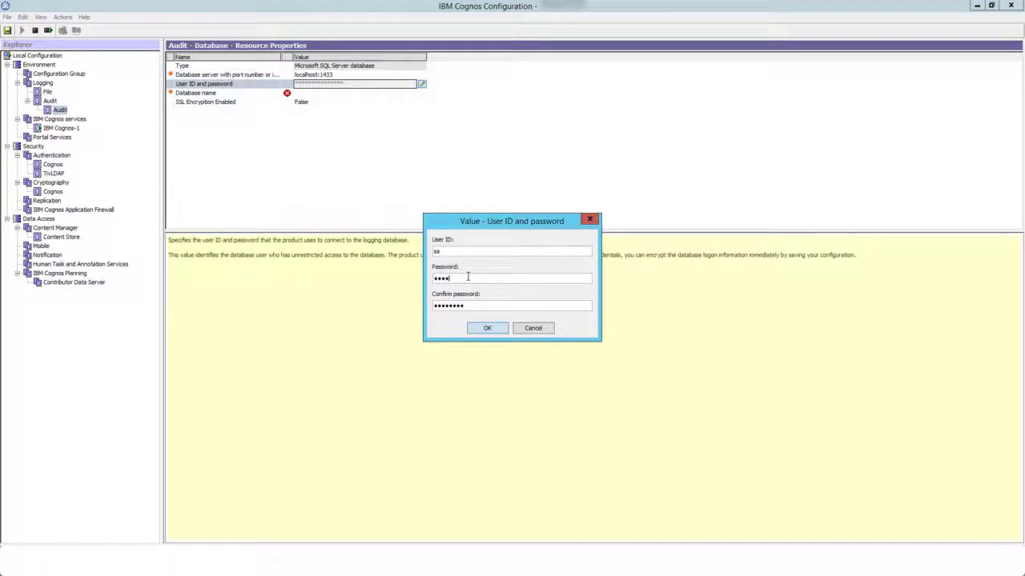
key(Tab)
text(*******)
click(486, 327)
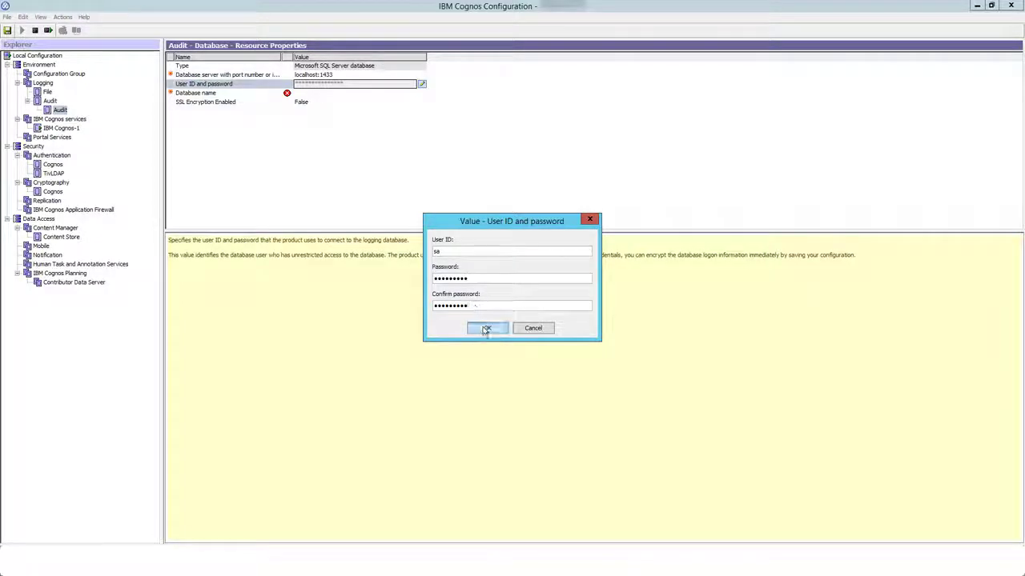
Set the resource's database name to Audit and test the connection to that logging database.
click(307, 93)
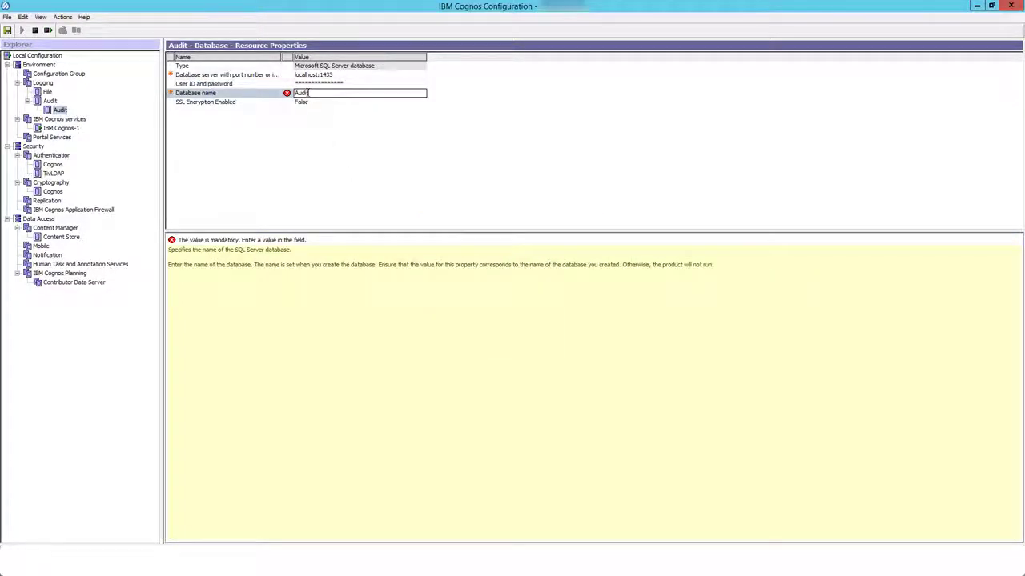
key(Return)
click(62, 112)
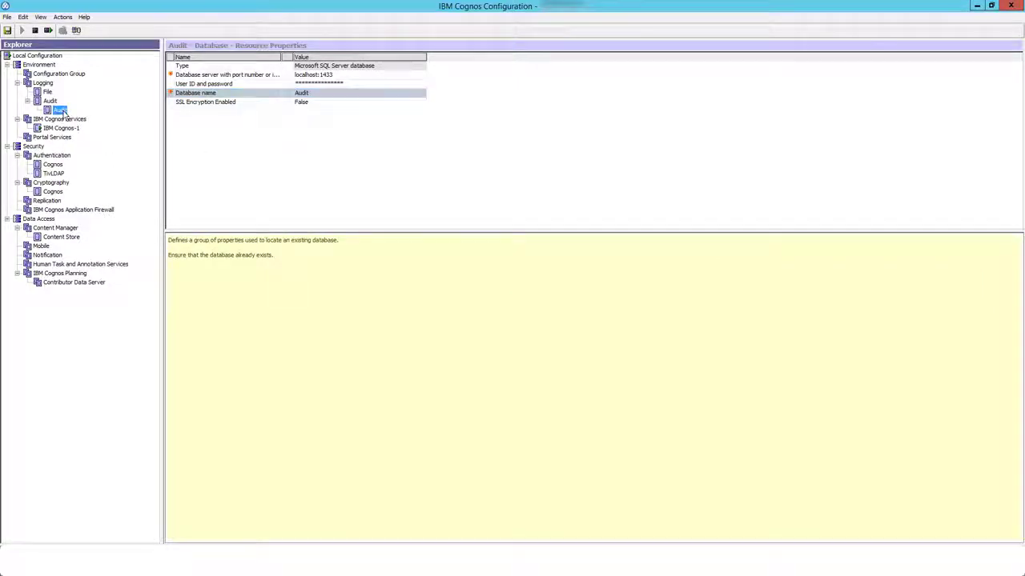
right_click(65, 114)
click(87, 140)
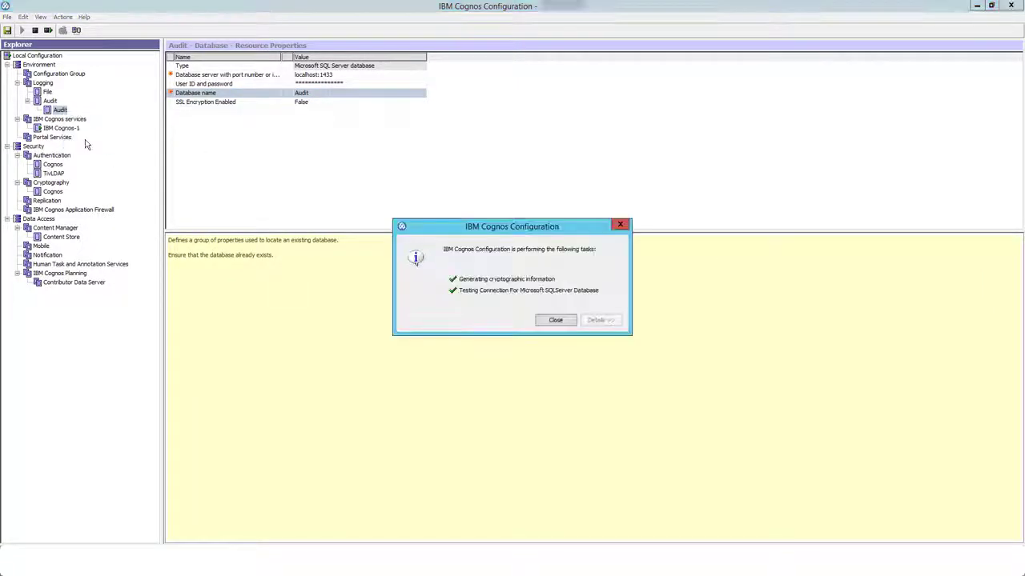
click(555, 320)
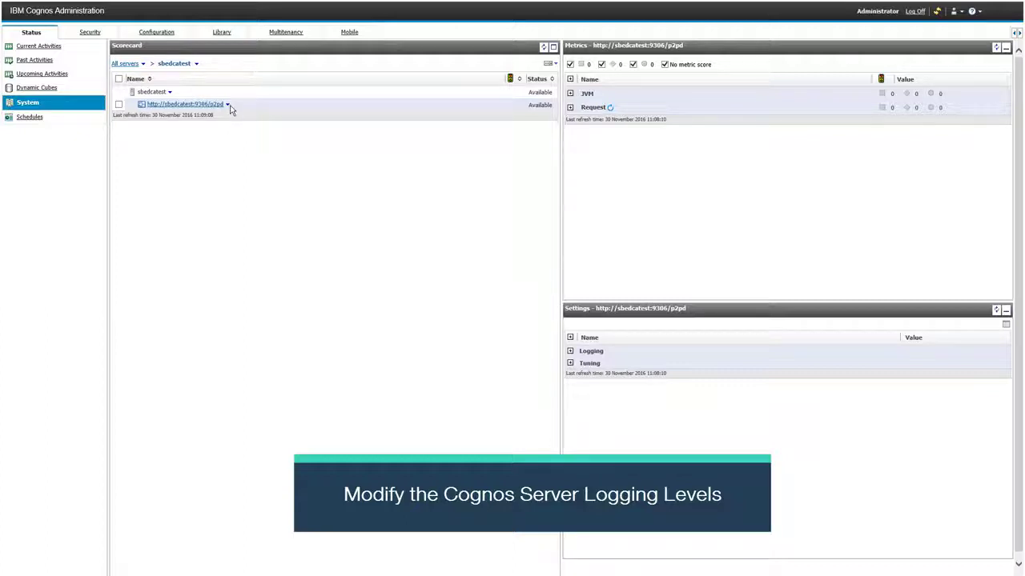
In IBM Cognos Administration, open the settings of the sbedcatest:9306/p2pd dispatcher and filter them to the Logging category.
click(228, 106)
click(248, 115)
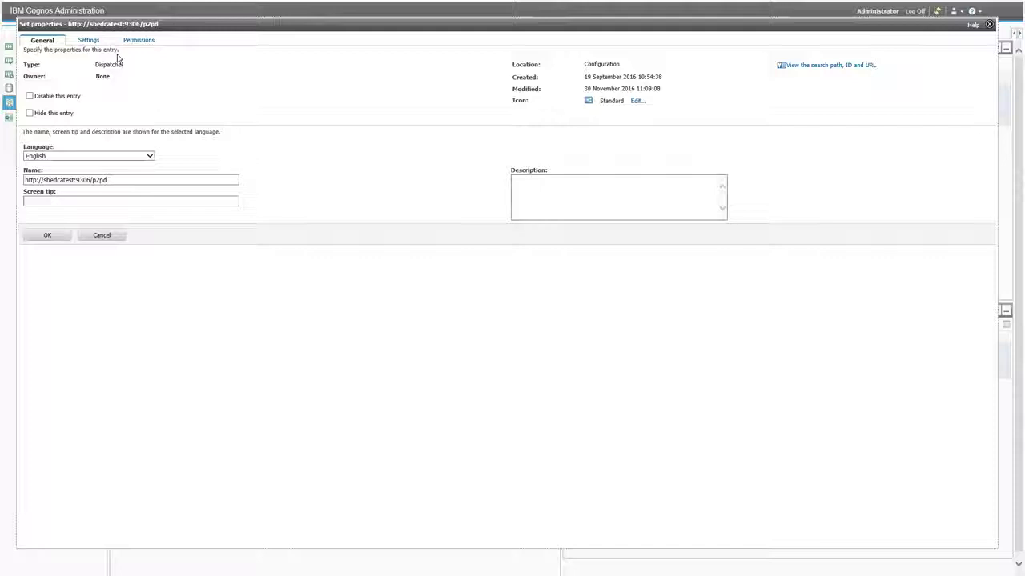
click(89, 40)
click(64, 74)
click(61, 90)
Set the audit logging level of all the dispatcher's services to Basic and save the properties.
click(949, 124)
click(931, 132)
click(949, 136)
click(931, 144)
click(949, 148)
click(931, 156)
click(949, 170)
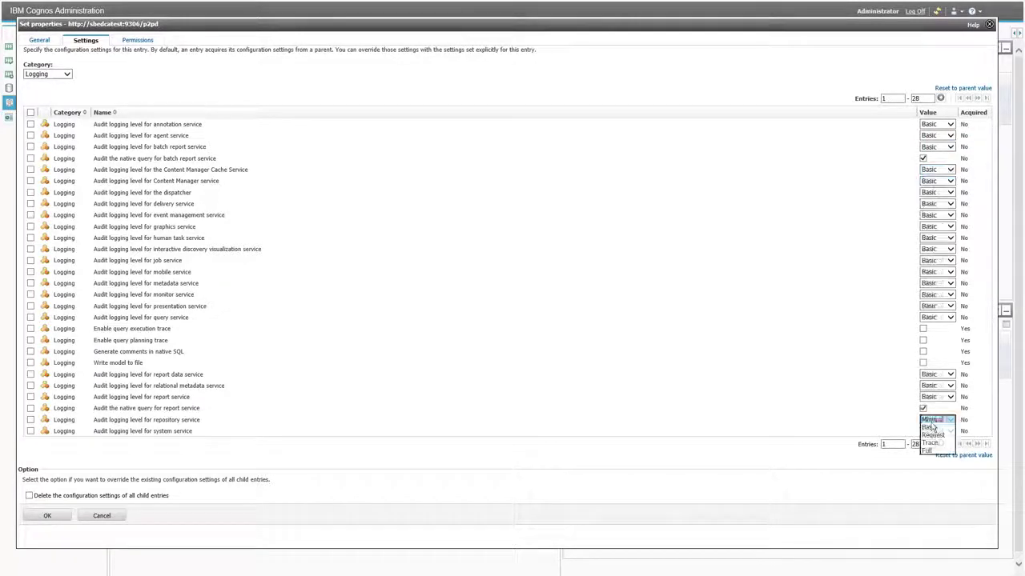
click(949, 419)
click(931, 438)
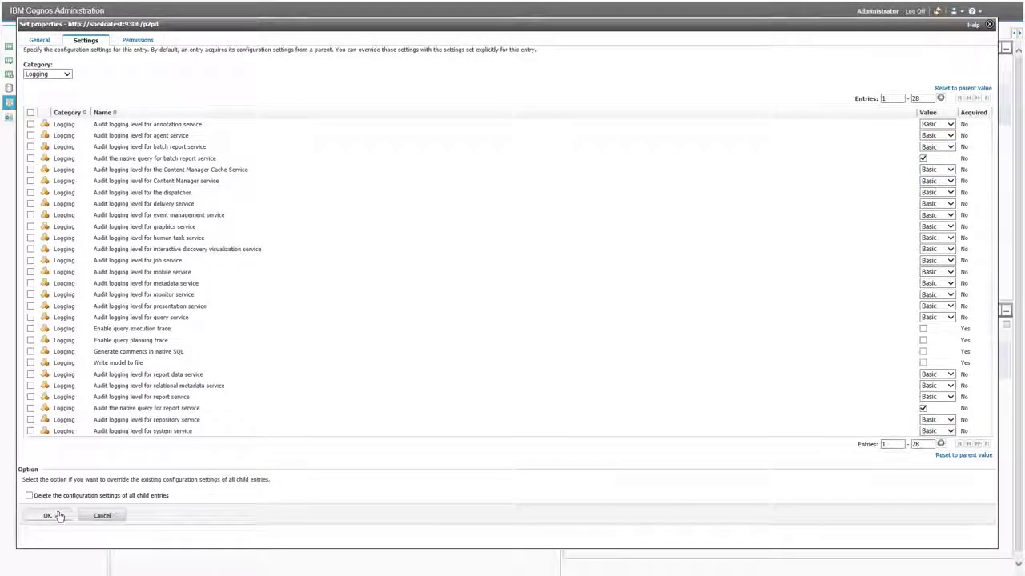
click(48, 515)
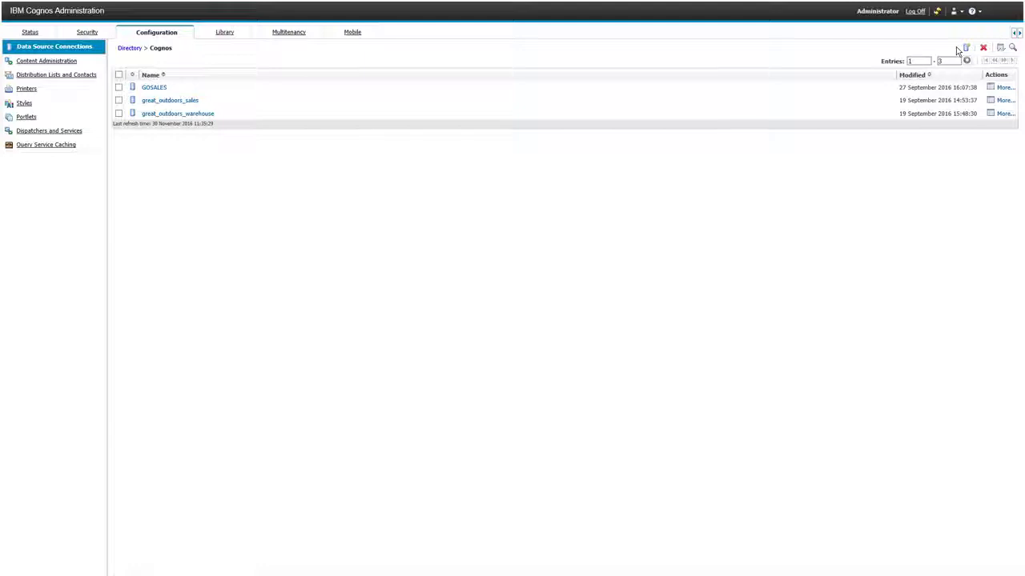
Start a new data source named Audit of type Microsoft SQL Server (Native Client) with a JDBC connection configured.
click(966, 48)
text(Audit)
click(239, 201)
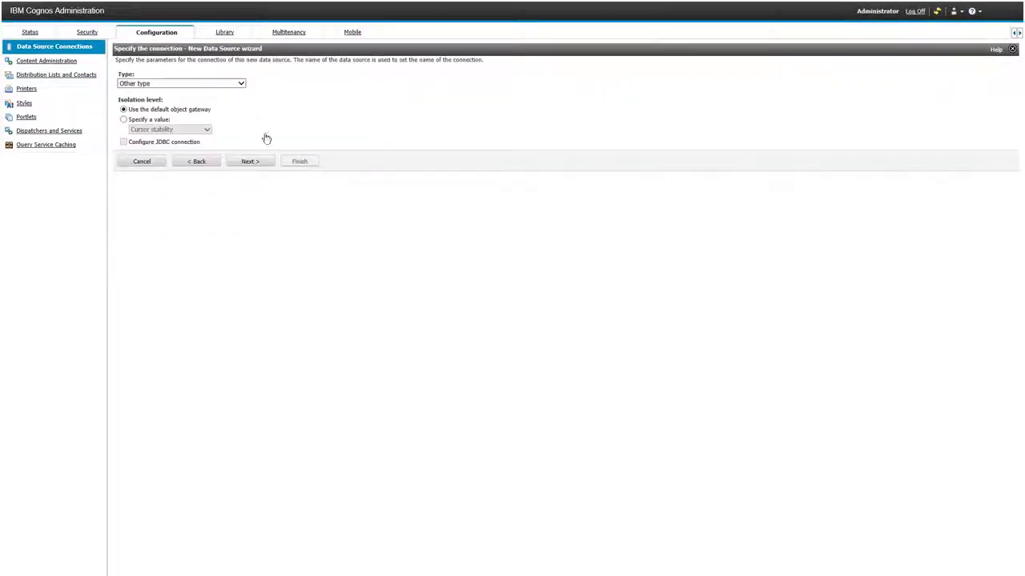
click(242, 84)
click(229, 137)
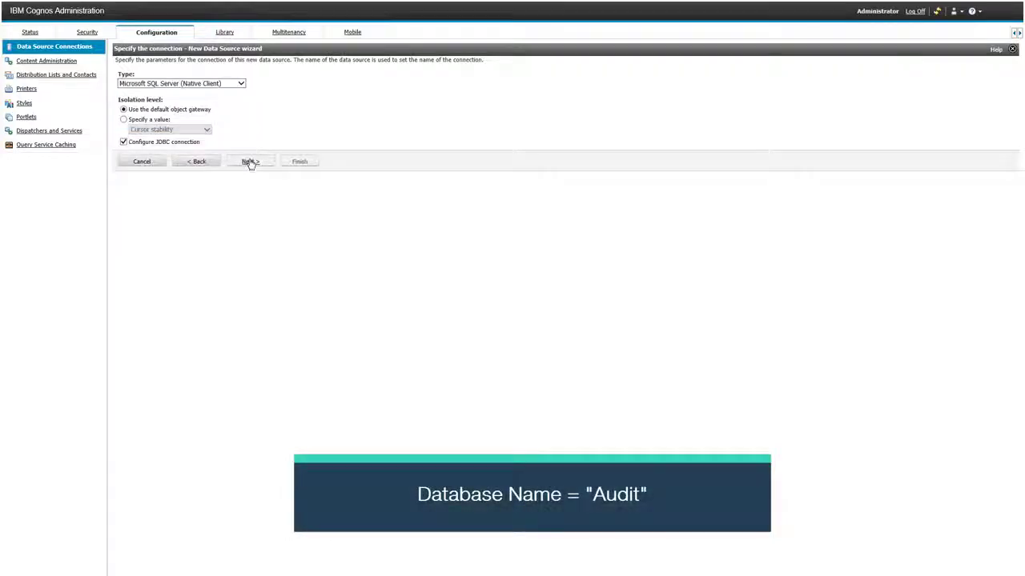
click(250, 161)
Set the Native Client connection's server name to localhost and its database name to Audit.
click(223, 85)
text(localhost)
click(196, 117)
text(Audit)
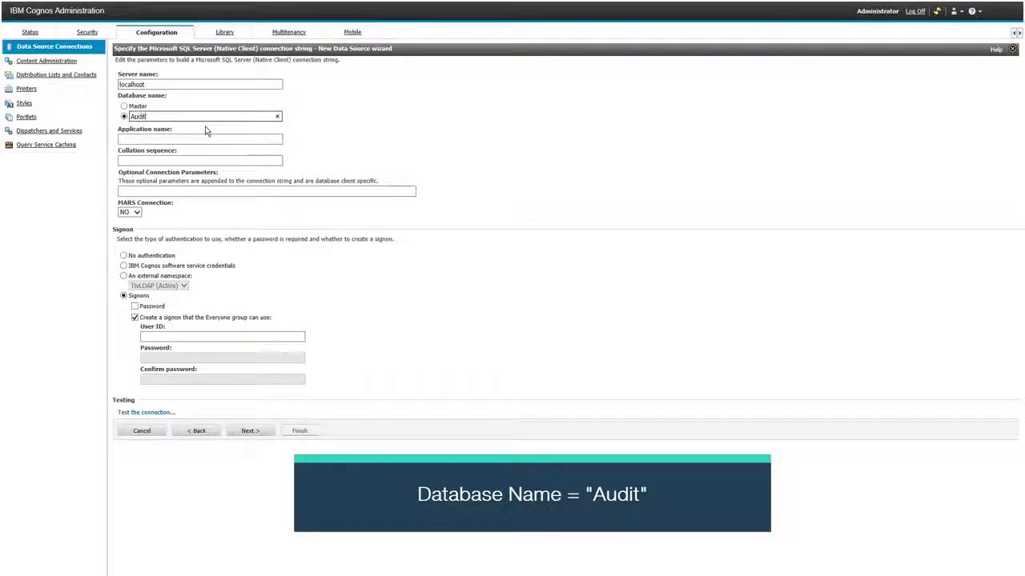
Create a password-protected signon for the Everyone group with user ID sa, entering and confirming the account password.
click(135, 306)
click(161, 337)
text(sa)
click(164, 358)
text(•••••)
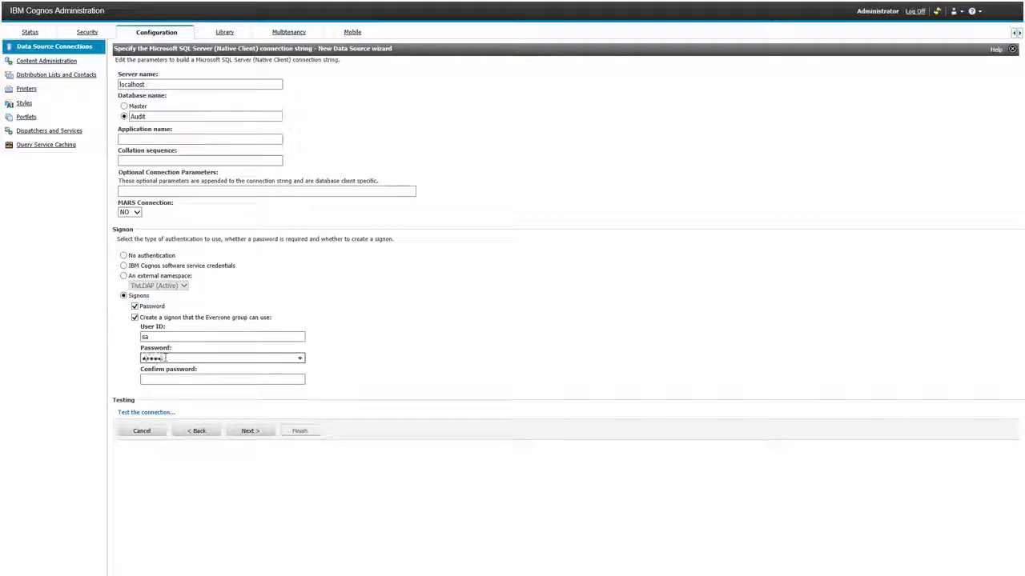
click(157, 378)
text(••••••)
click(249, 430)
Configure the JDBC connection with server localhost, port 1433 and database Audit, and finish creating the data source.
click(136, 82)
click(136, 105)
text(1433)
click(129, 148)
text(A)
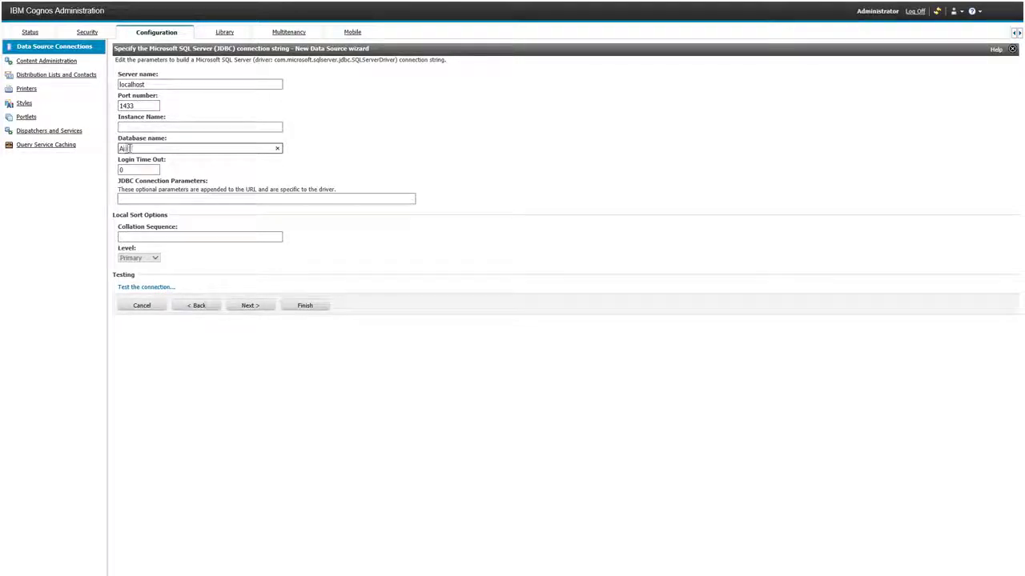
text(udit)
click(250, 305)
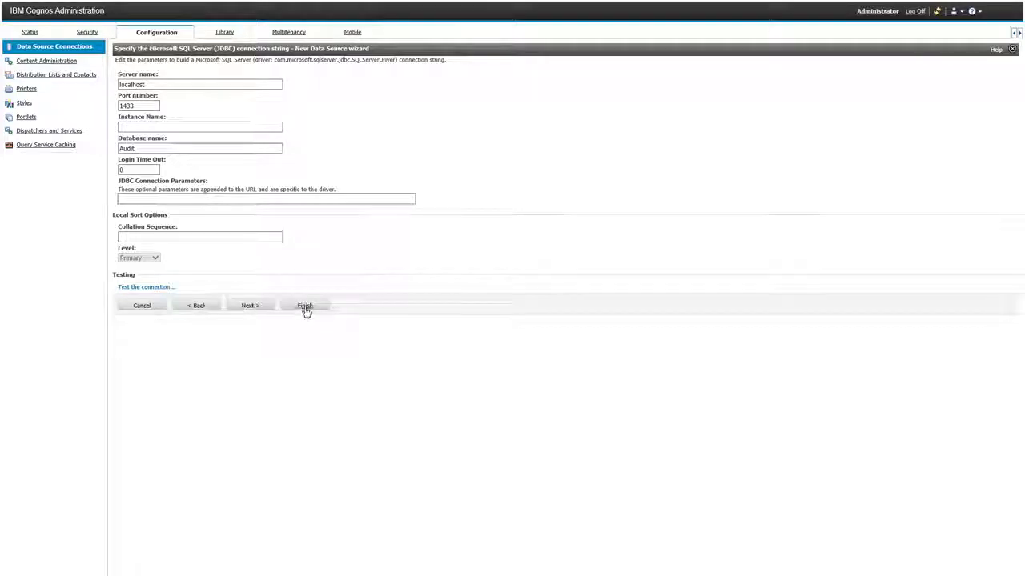
click(295, 165)
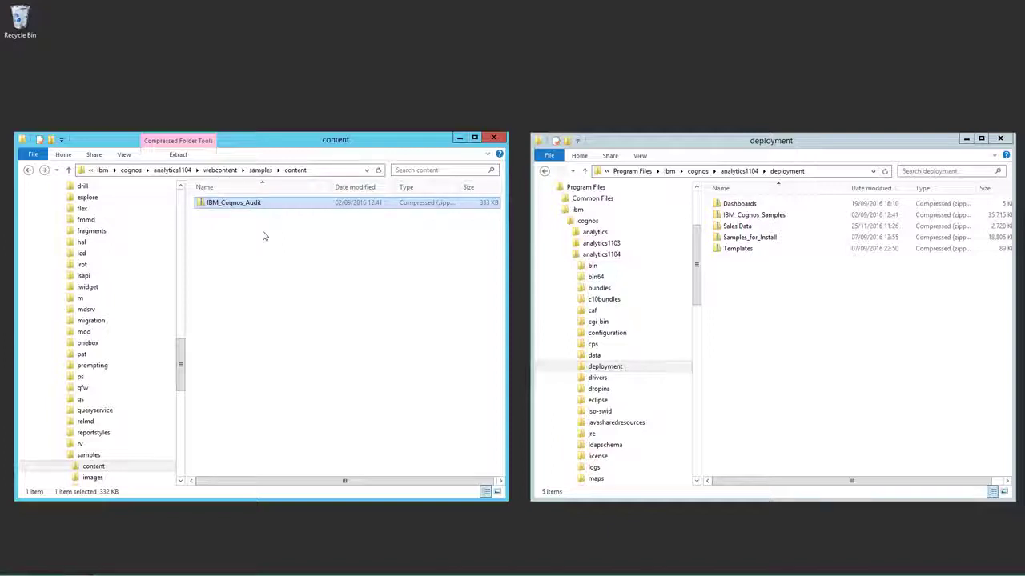
Copy the IBM_Cognos_Audit archive from the samples content folder into the analytics1104 deployment folder.
right_click(257, 205)
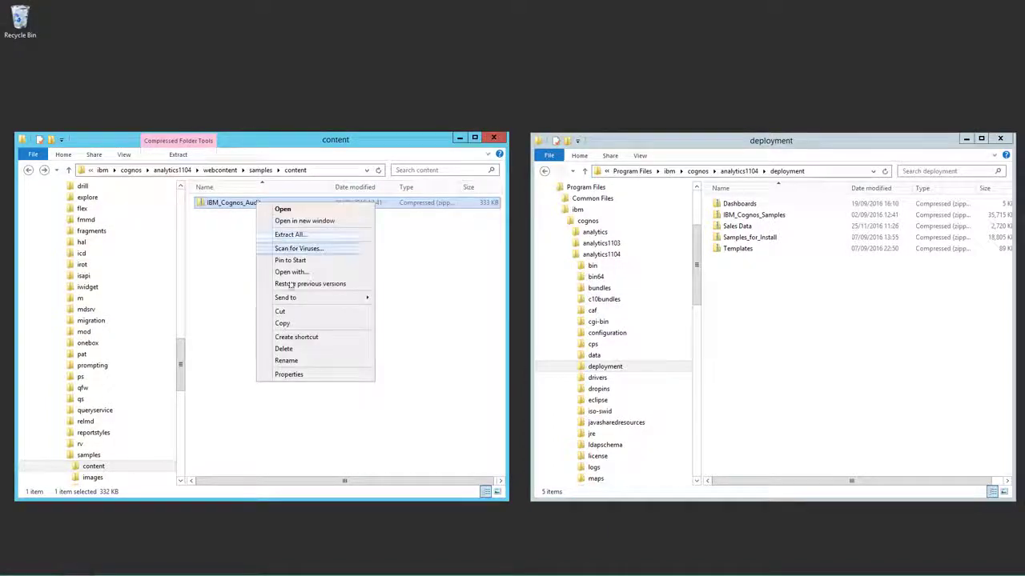
click(283, 324)
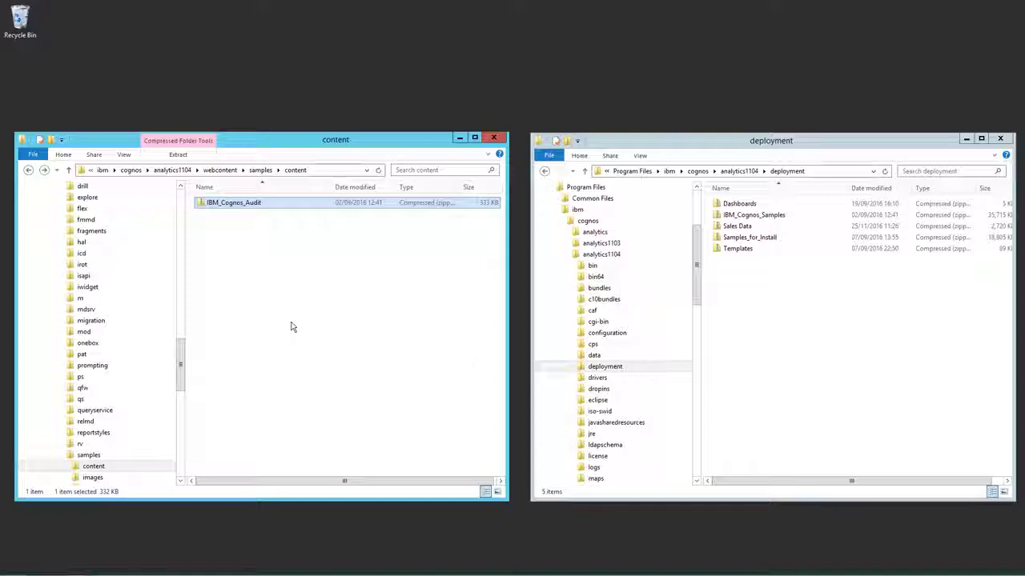
click(759, 293)
right_click(759, 293)
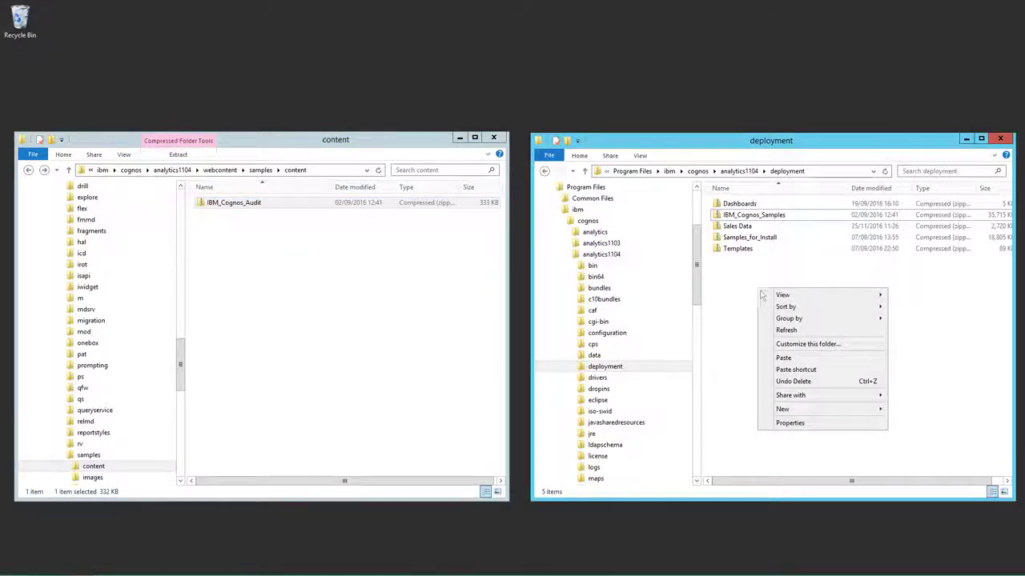
click(783, 358)
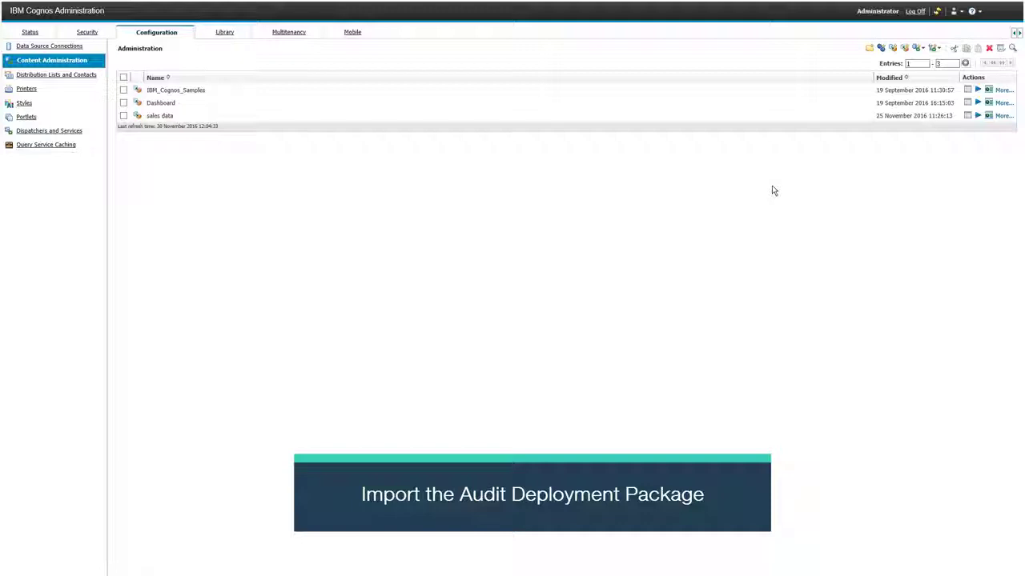
Set up a new content import from the IBM_Cognos_Audit deployment archive that includes the Samples_Audit folder.
click(908, 53)
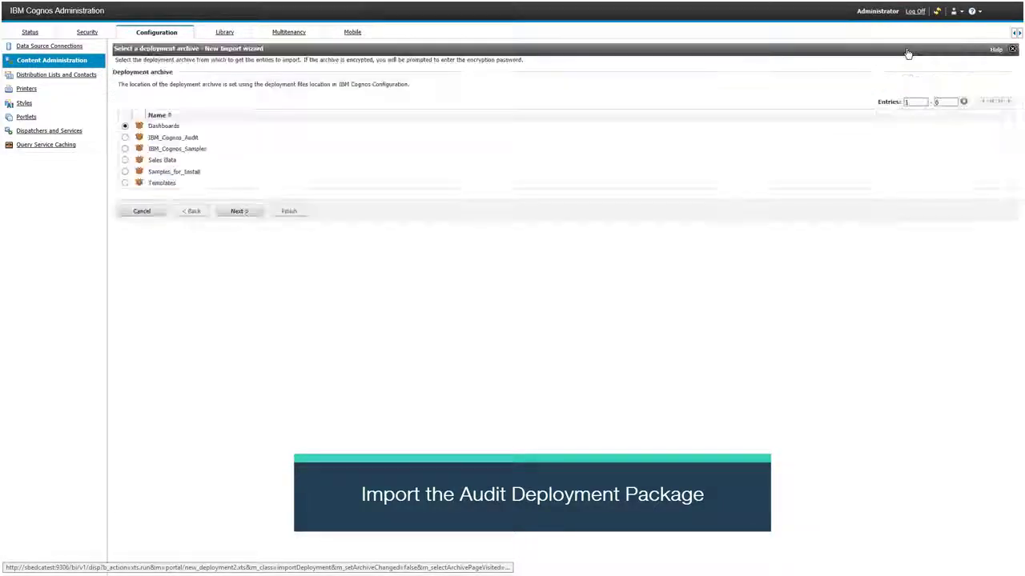
click(245, 211)
click(247, 209)
click(125, 123)
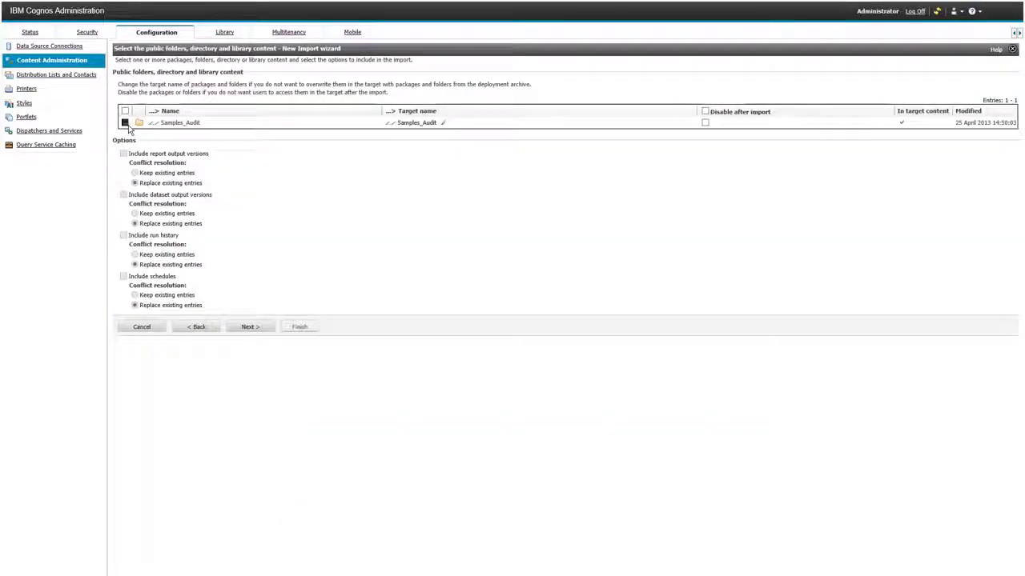
click(250, 327)
click(250, 294)
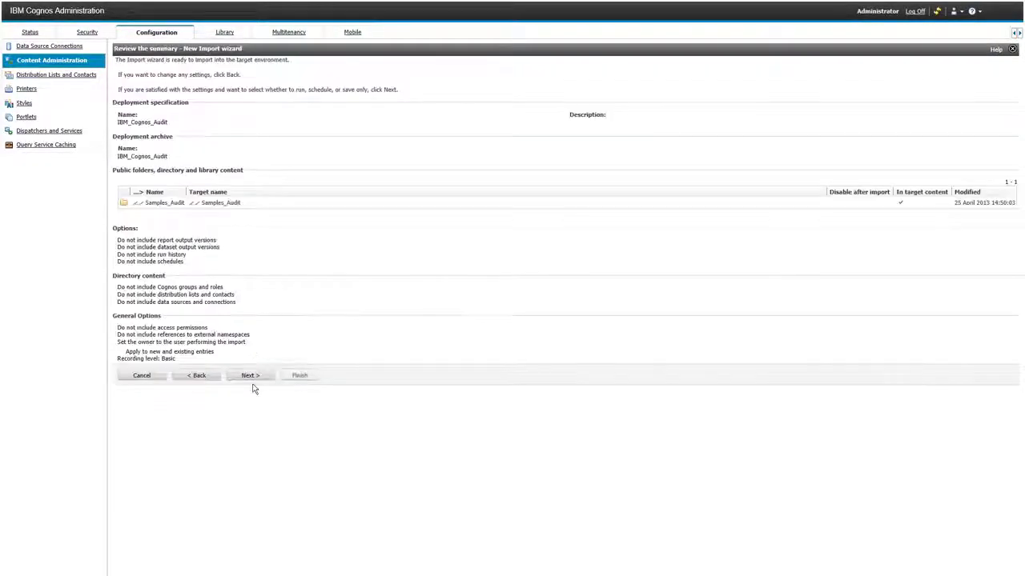
Run the IBM_Cognos_Audit import now, keeping existing report specification versions and assigning new IDs.
click(250, 373)
click(296, 126)
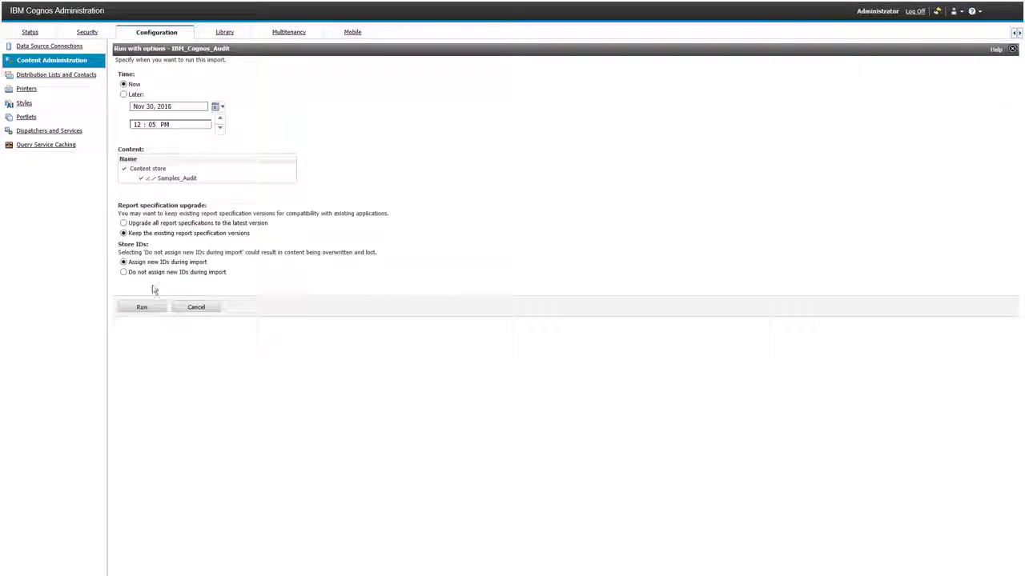
click(143, 310)
click(142, 172)
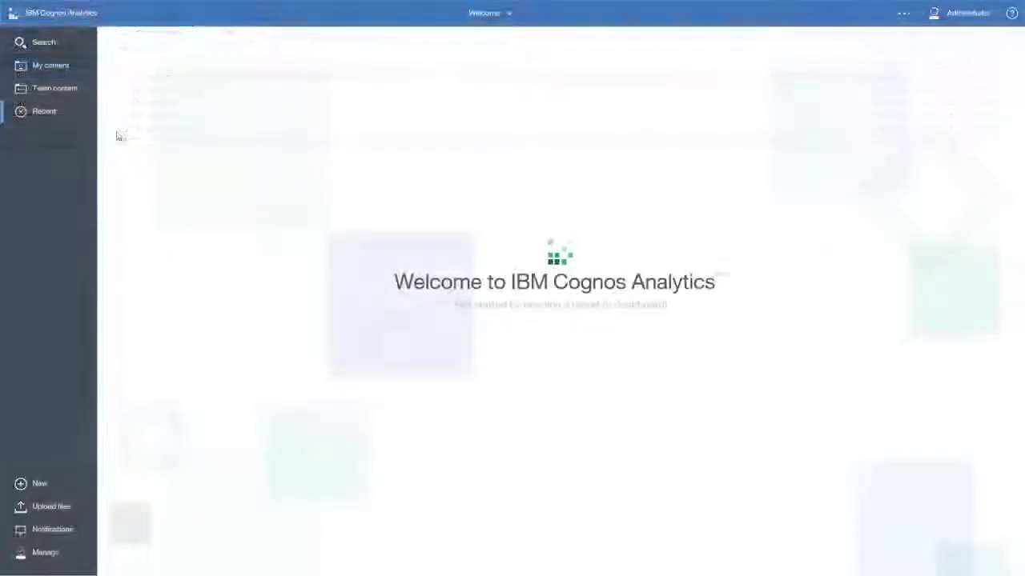
In IBM Cognos Analytics, run Report execution history(Detailed Report) from the Audit package in the Samples_Audit team folder.
click(69, 90)
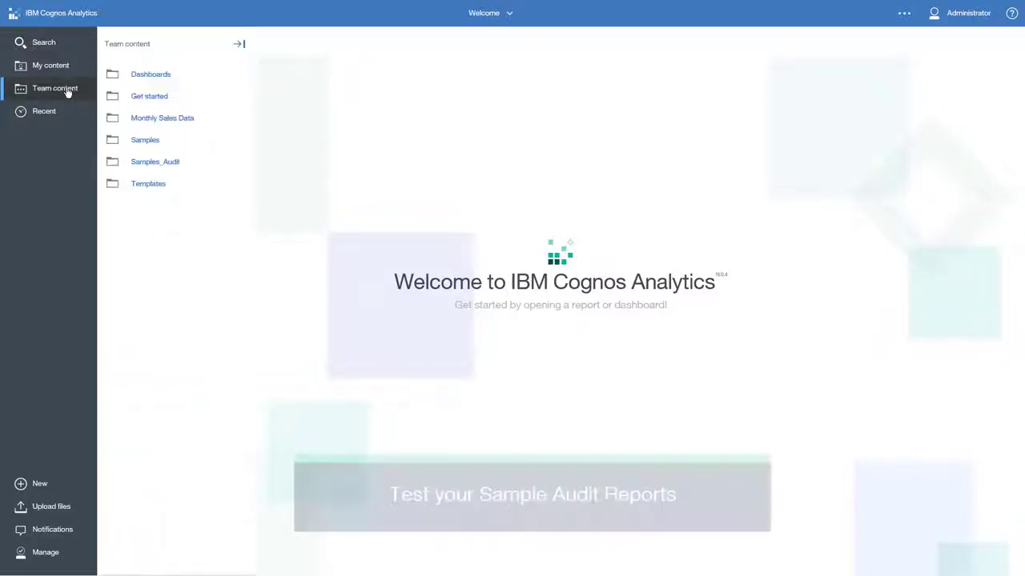
click(153, 163)
click(299, 81)
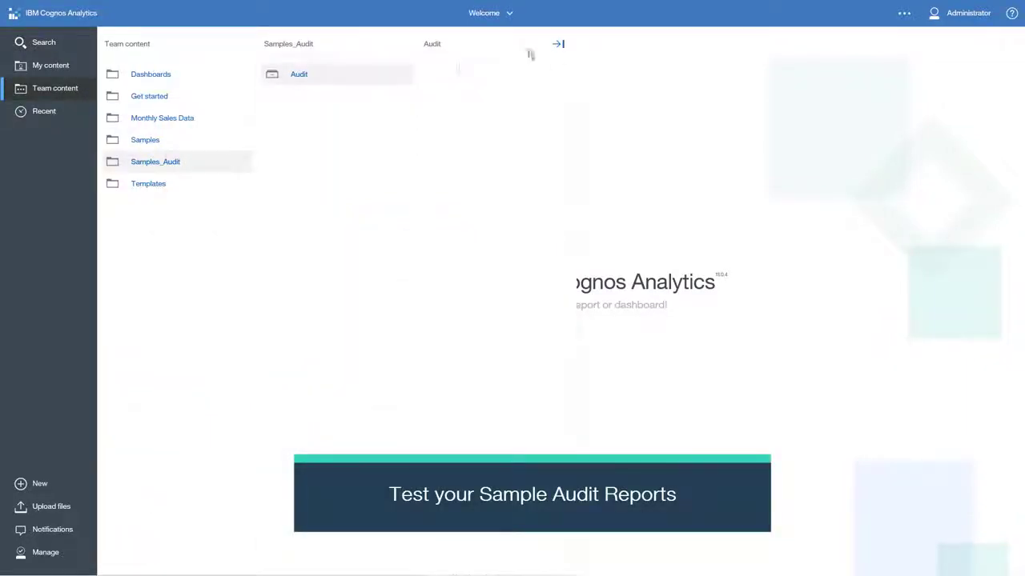
click(557, 46)
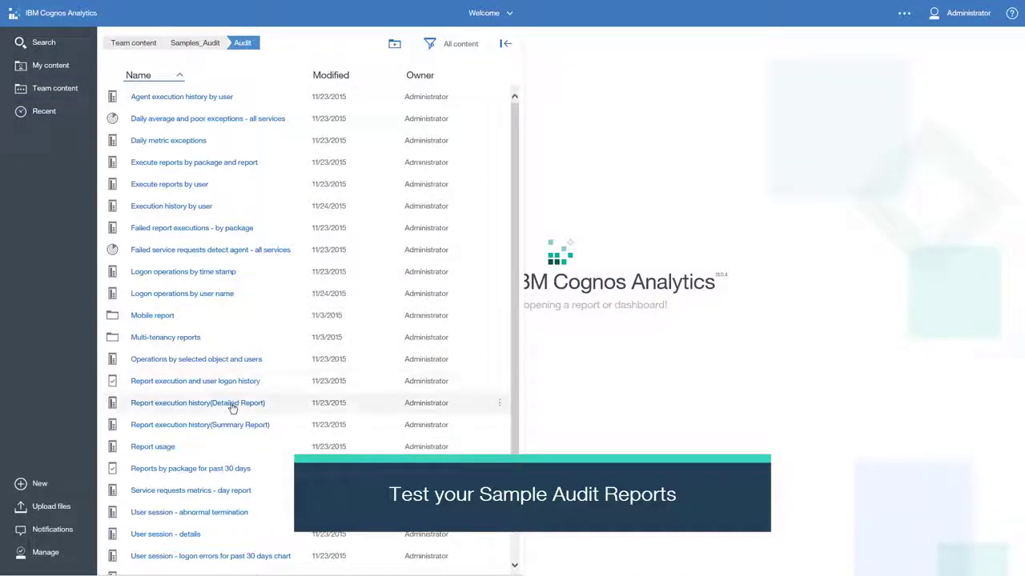
click(231, 404)
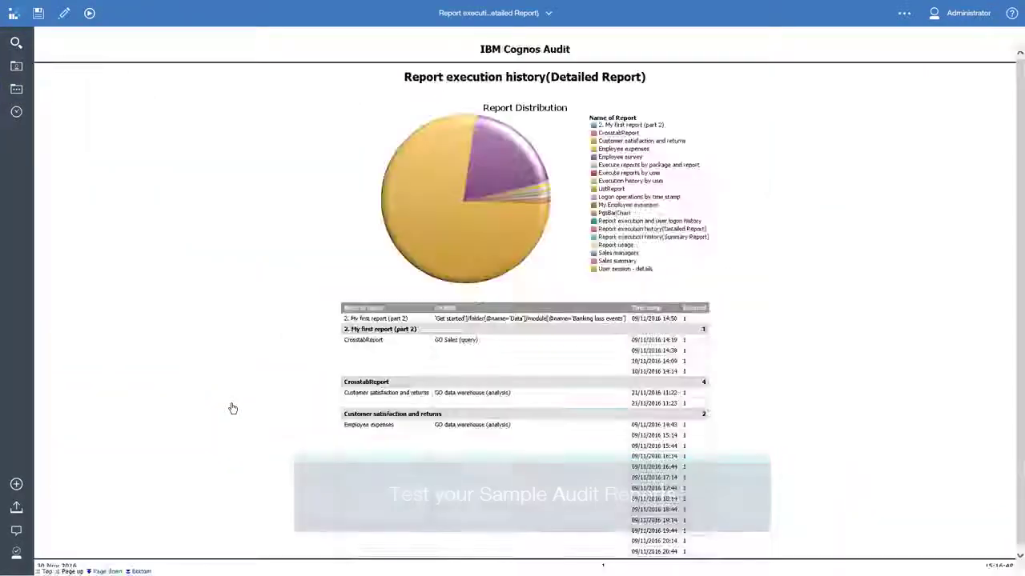